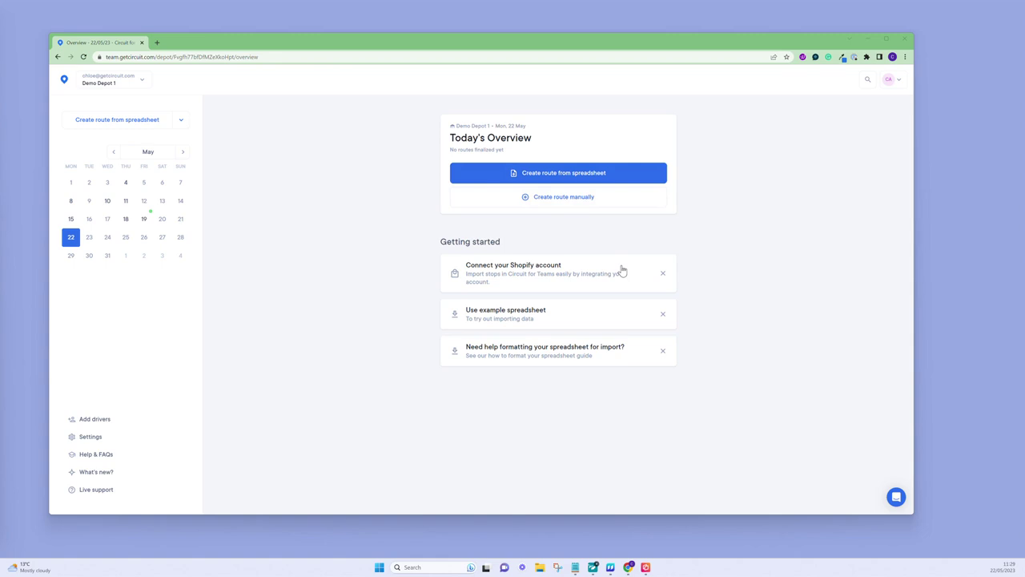
Create a spreadsheet route named 'Friday London Route' dated 26 May.
click(606, 175)
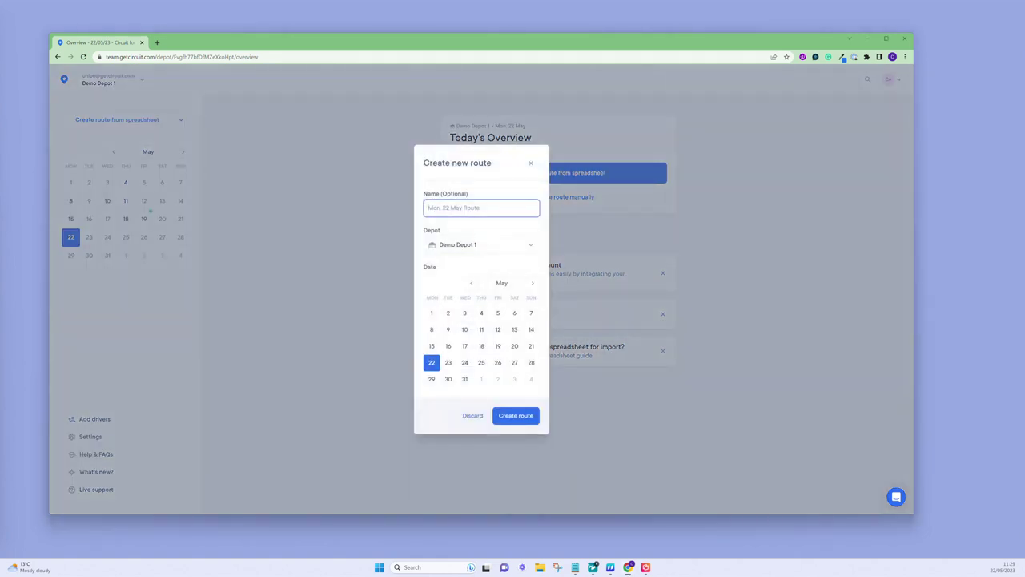
text(Friday Lo)
text(ndon Route)
click(497, 361)
click(517, 417)
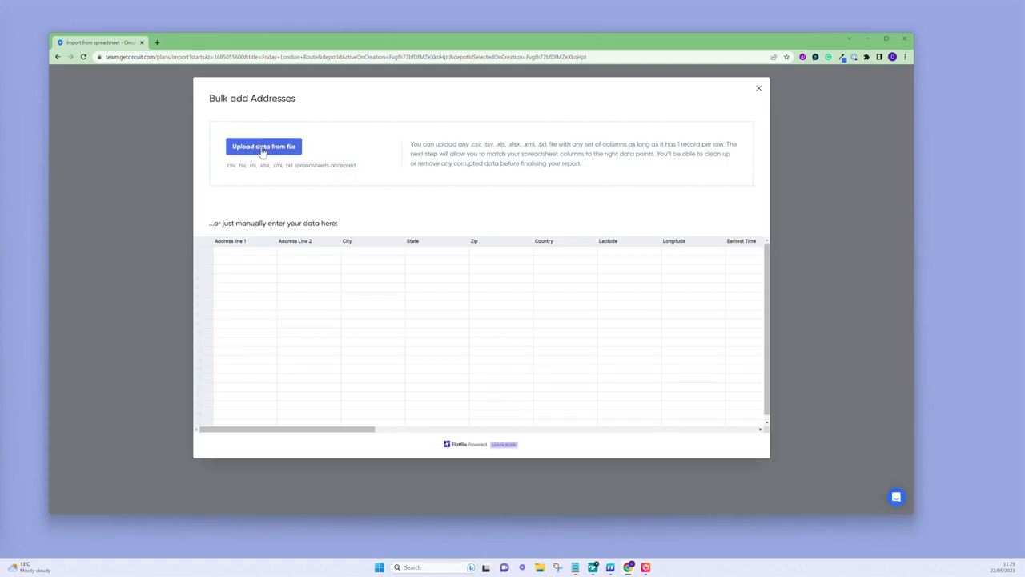
Import the stops from the 'Friday London Route - Sheet1' spreadsheet.
click(262, 152)
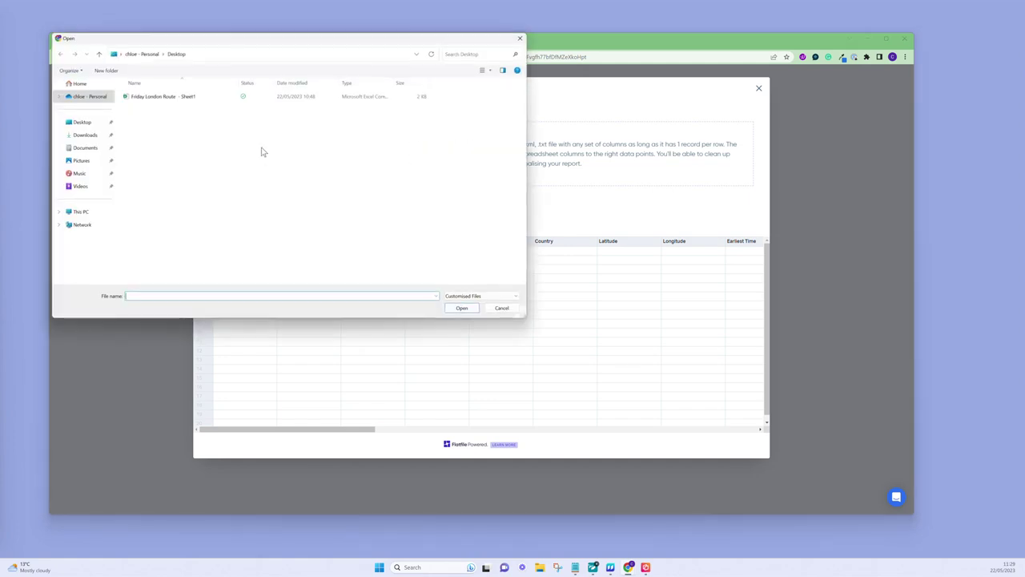
click(173, 99)
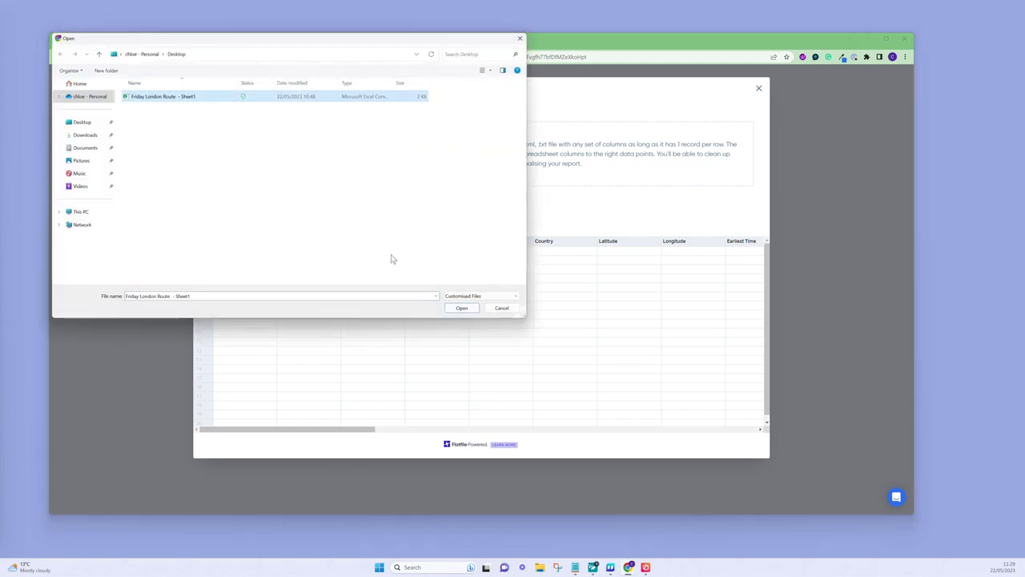
click(461, 308)
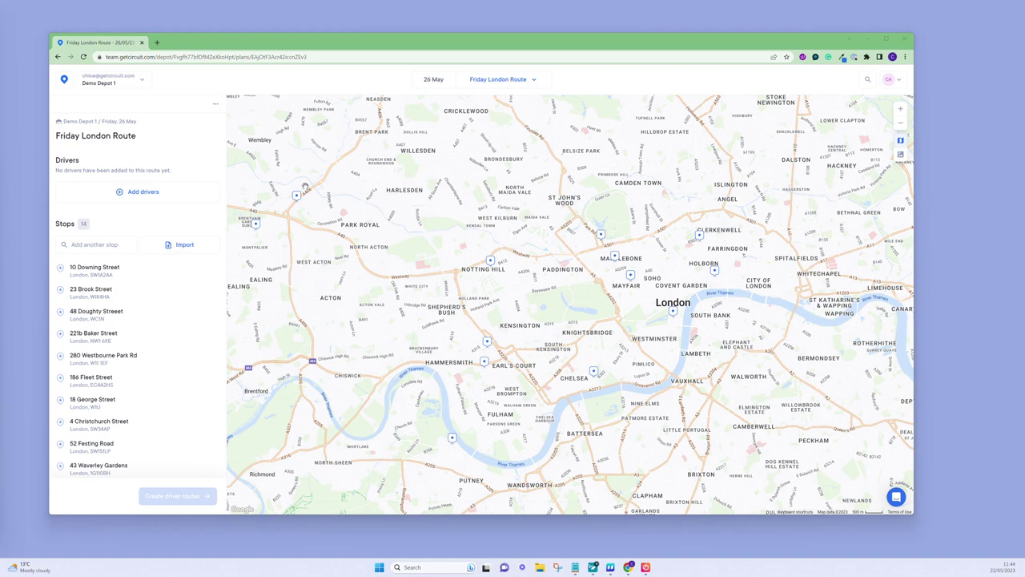
Assign Demo Driver 1 and Demo Driver 2, create their driver routes and send them.
click(161, 201)
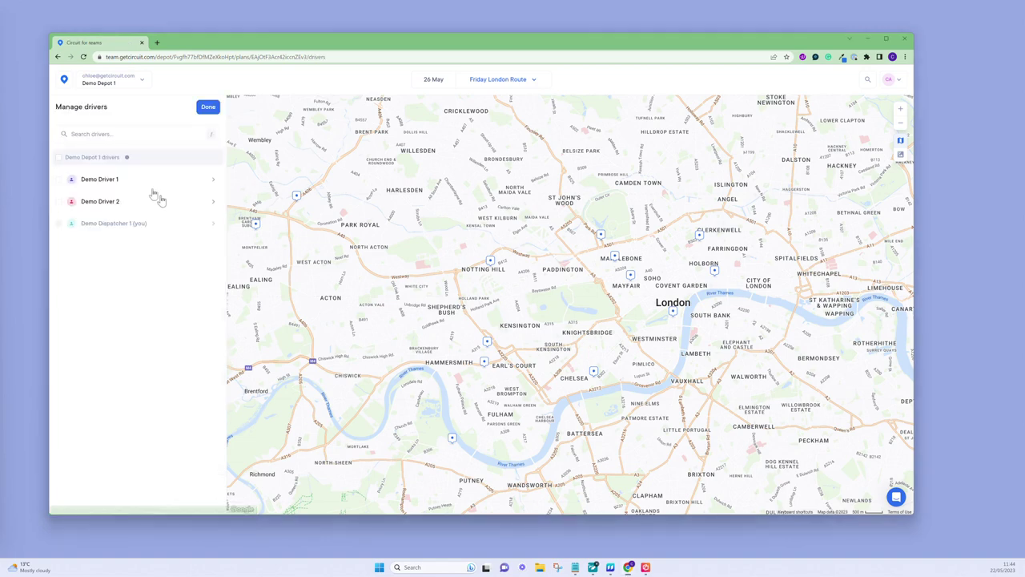
click(58, 179)
click(58, 201)
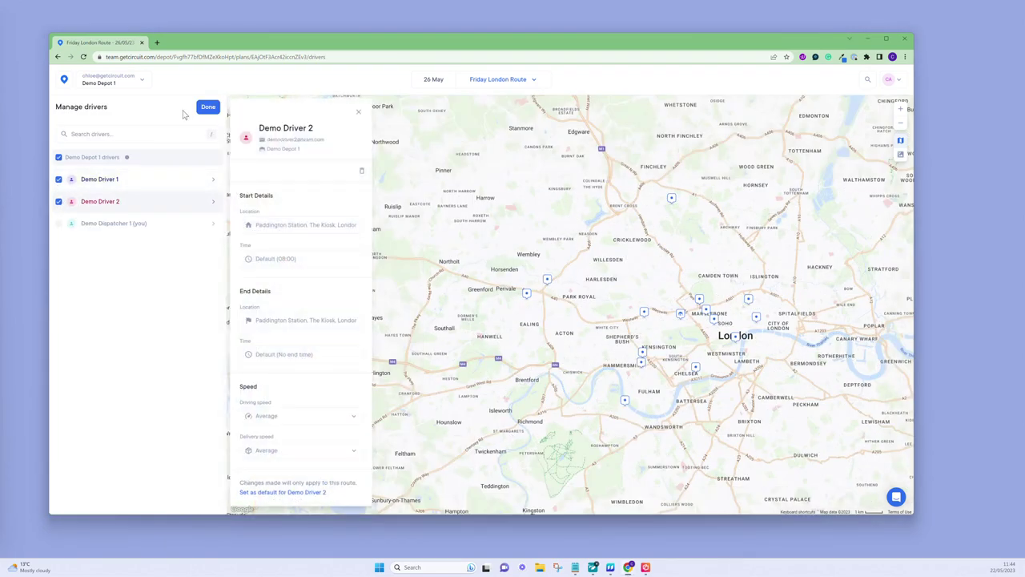
click(207, 108)
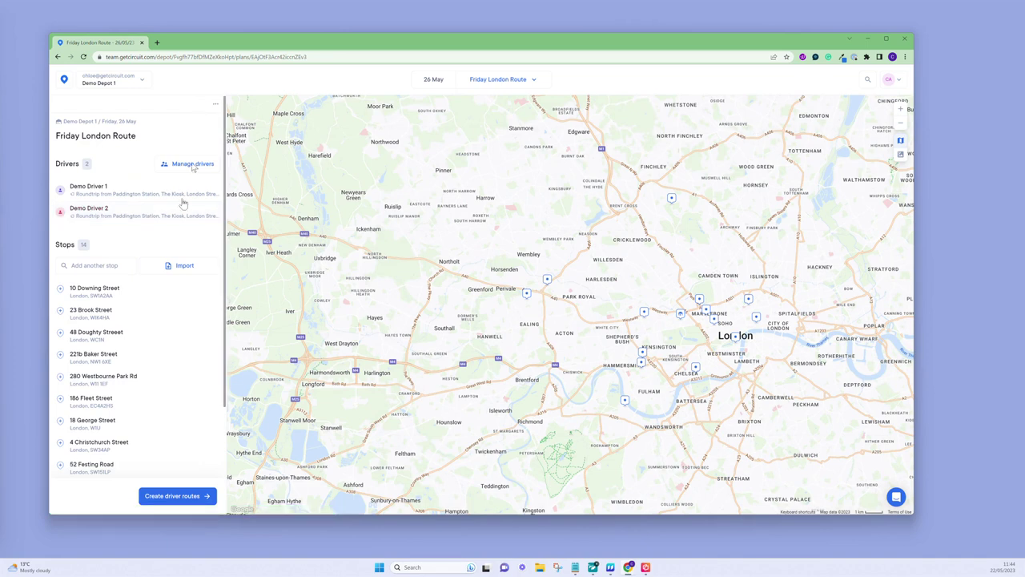
click(180, 496)
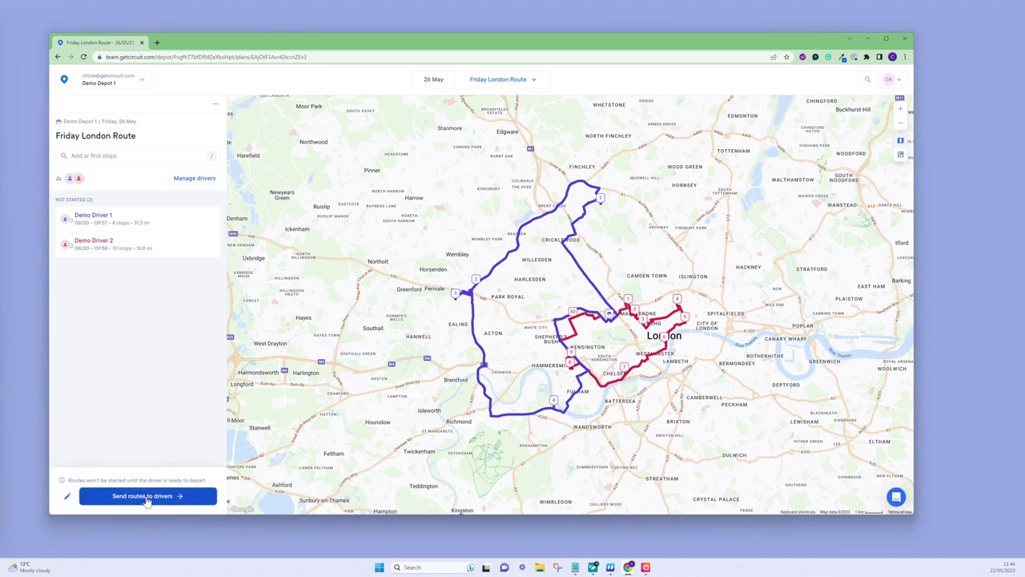
click(147, 496)
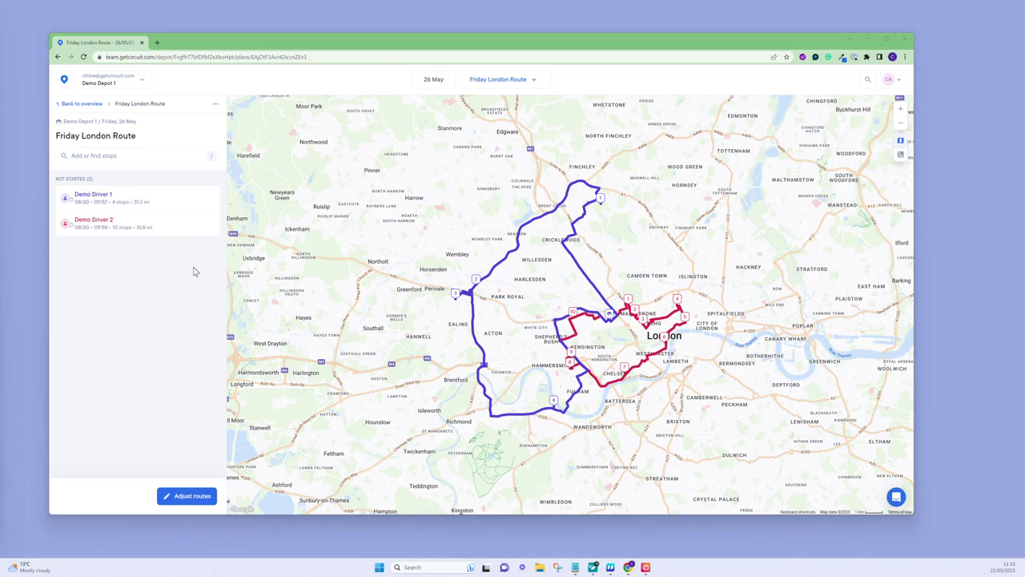
click(201, 227)
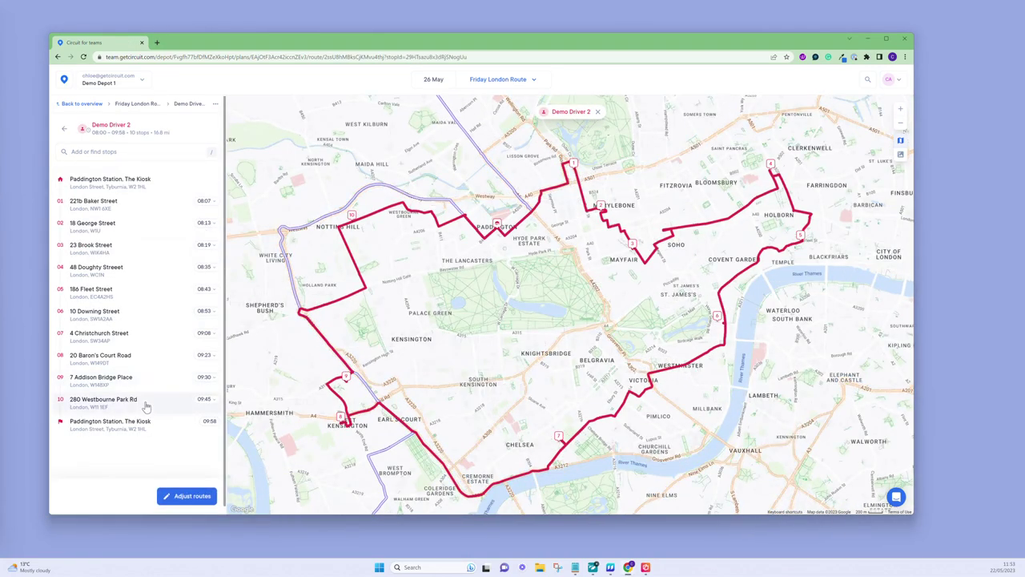
click(146, 405)
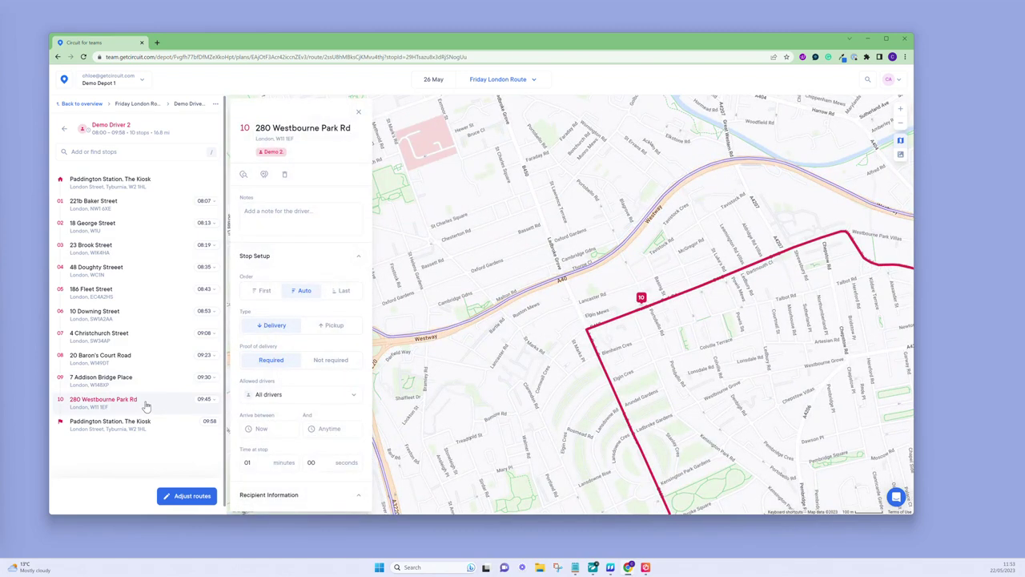
scroll(302, 266, down, 2)
scroll(303, 266, down, 3)
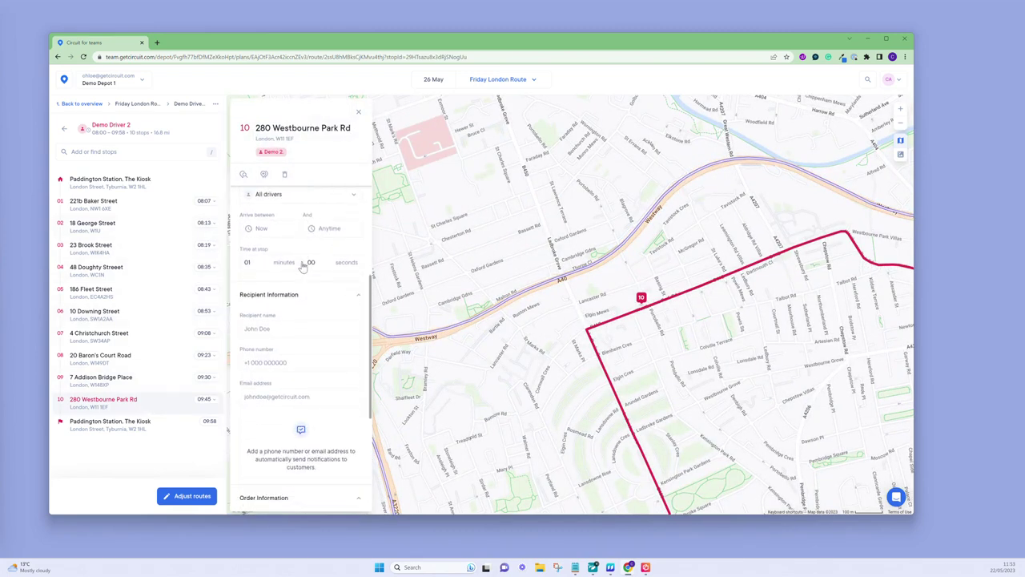
scroll(302, 267, up, 5)
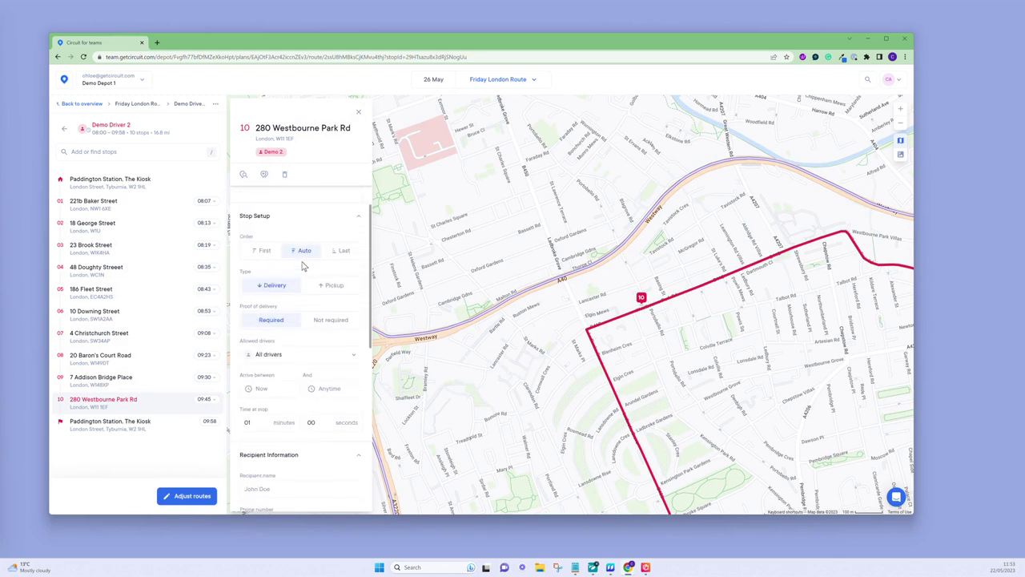
scroll(303, 267, up, 1)
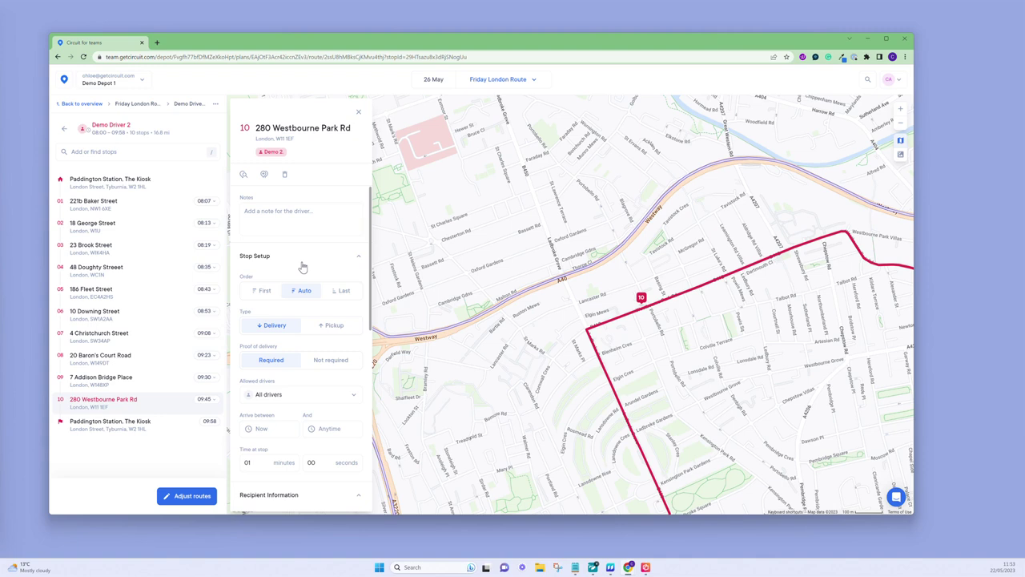
click(256, 295)
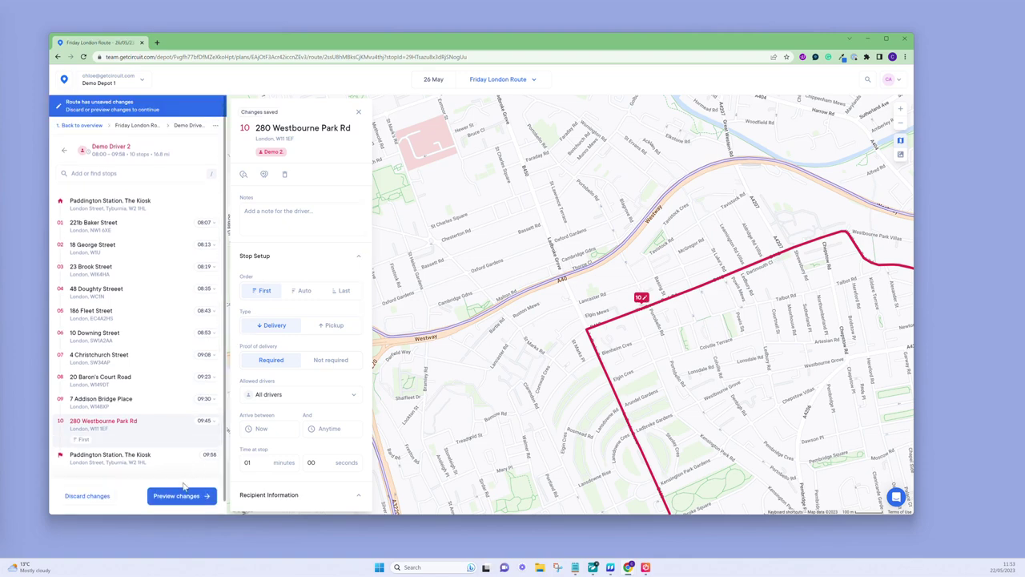
click(179, 496)
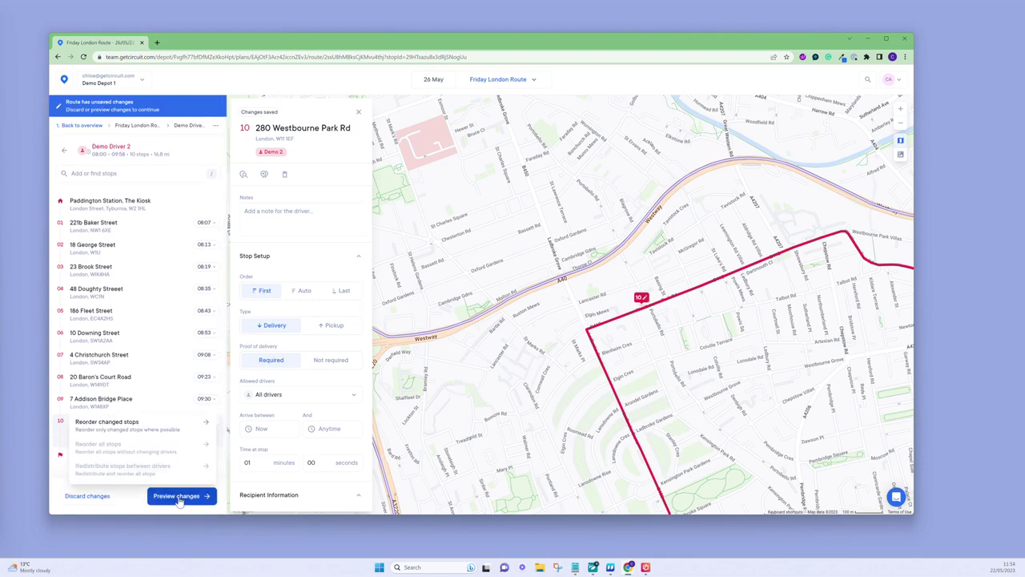
click(164, 429)
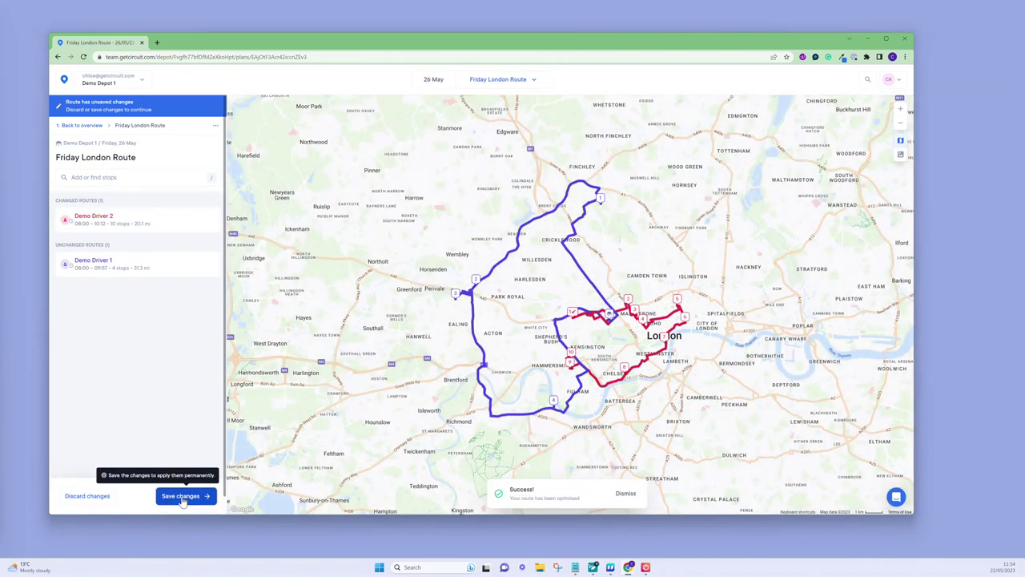
click(181, 496)
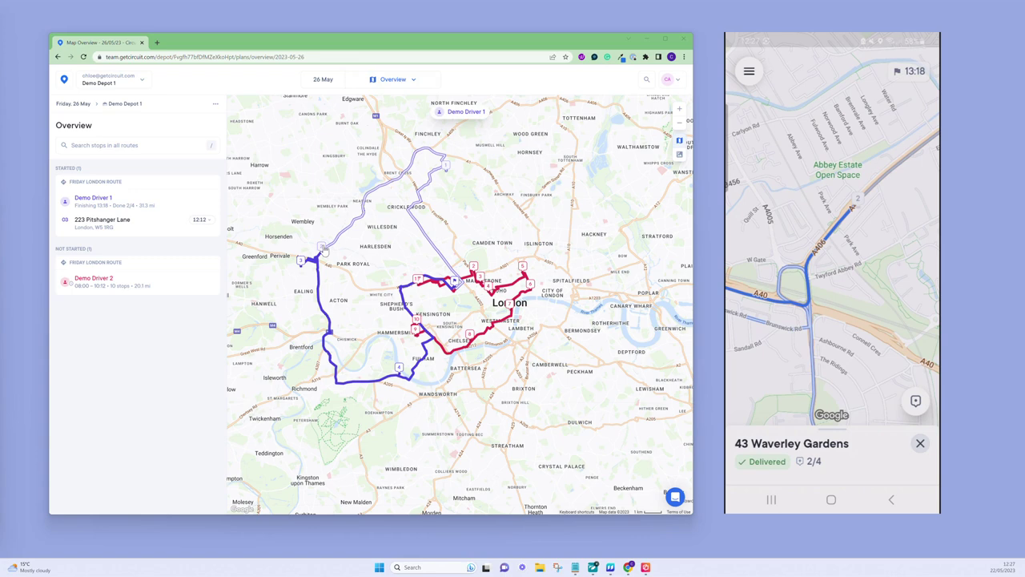
click(791, 443)
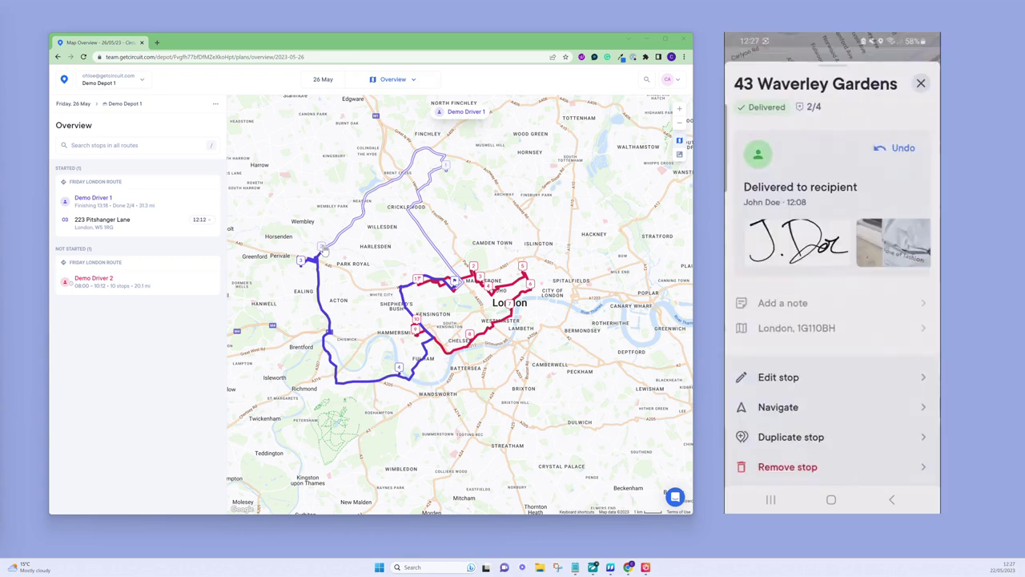
click(798, 242)
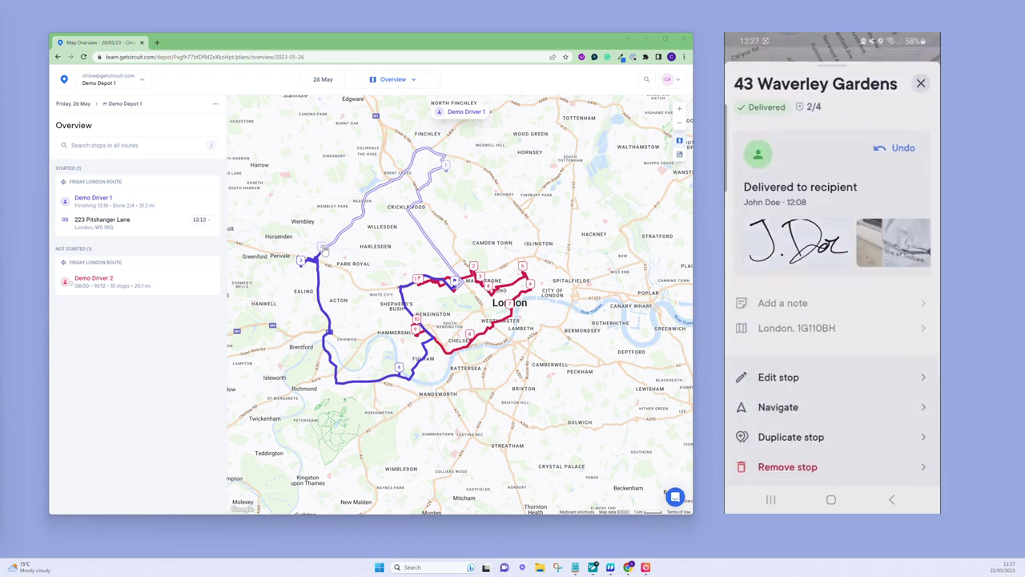
drag(889, 264, 769, 264)
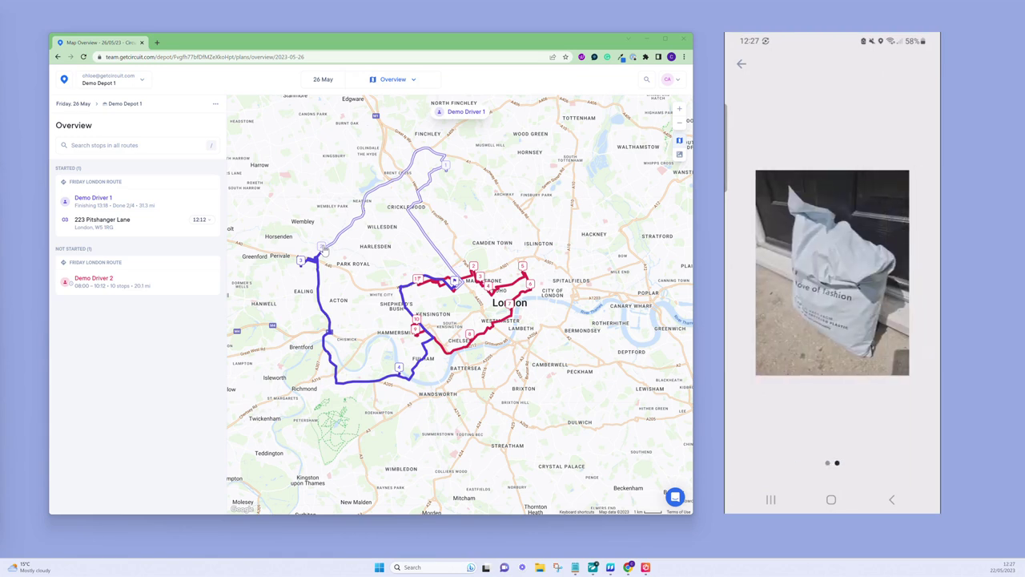
click(892, 498)
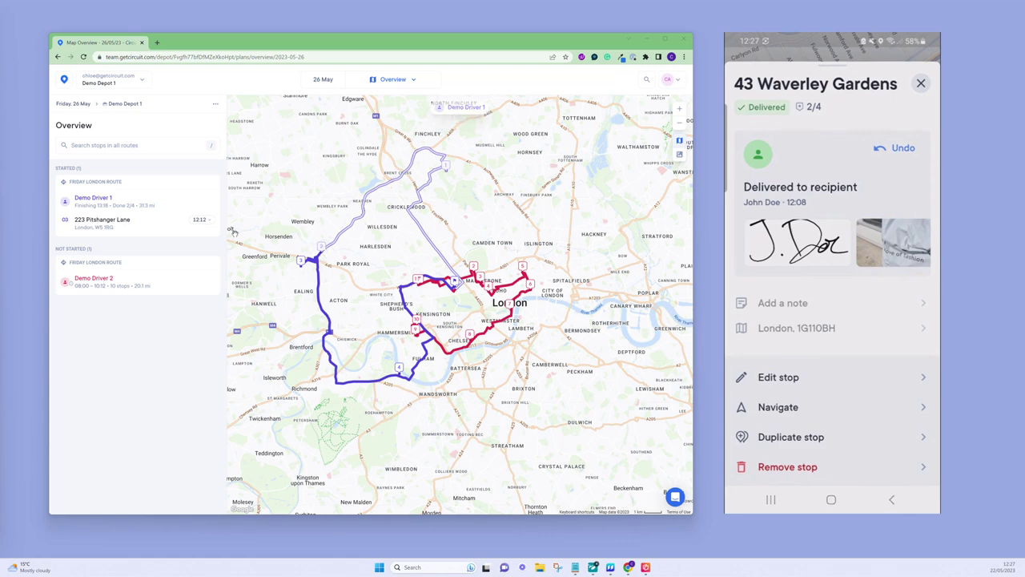
click(181, 206)
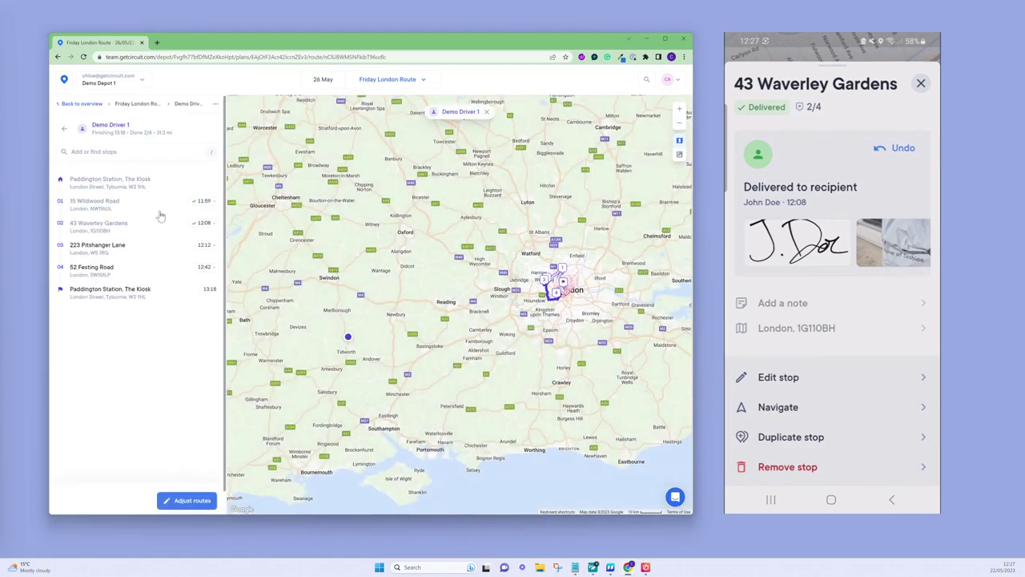
click(150, 232)
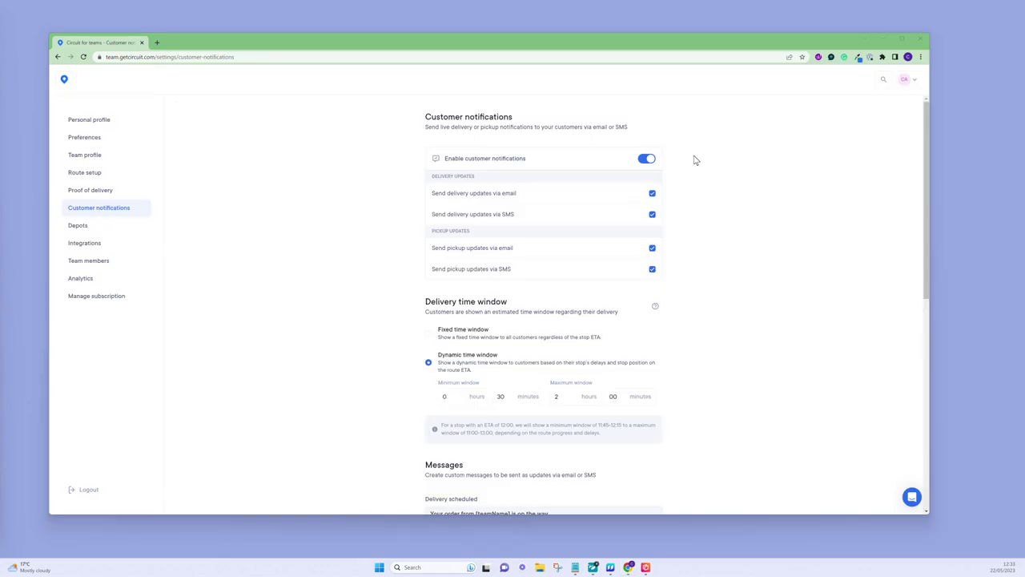
Open the Delivery scheduled message and highlight the tracking link in its customer preview.
scroll(695, 160, down, 3)
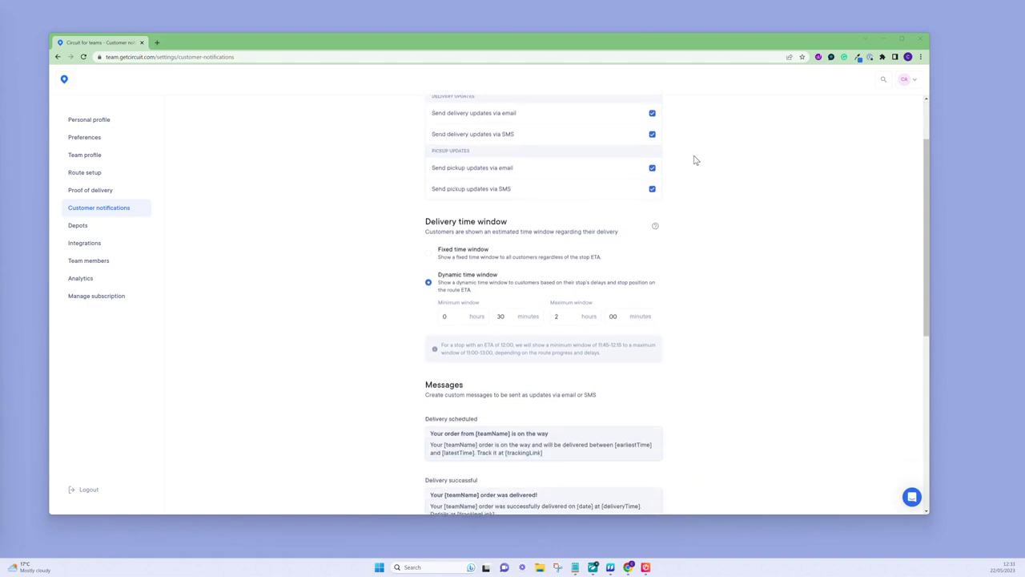
scroll(696, 160, down, 2)
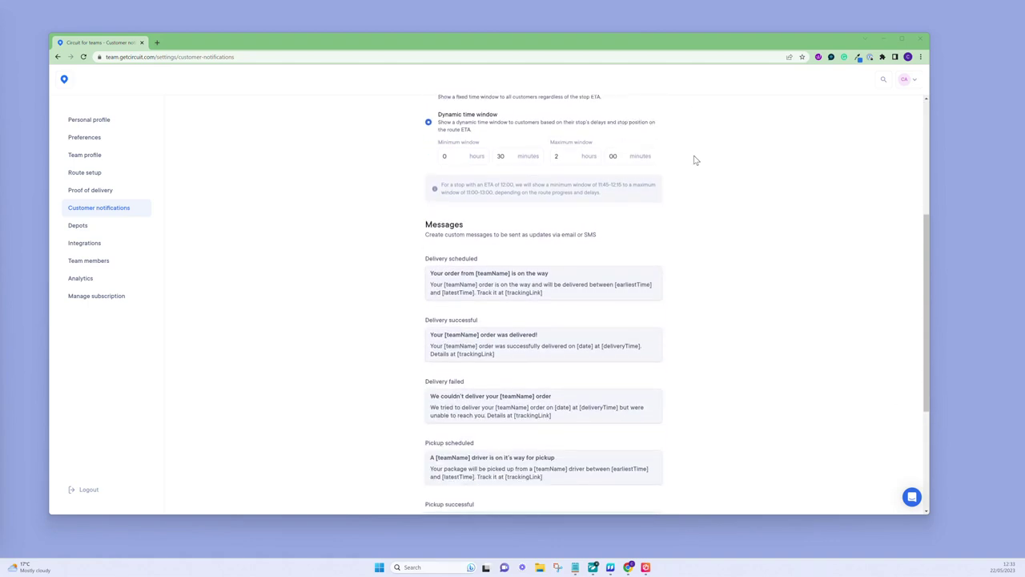
click(607, 282)
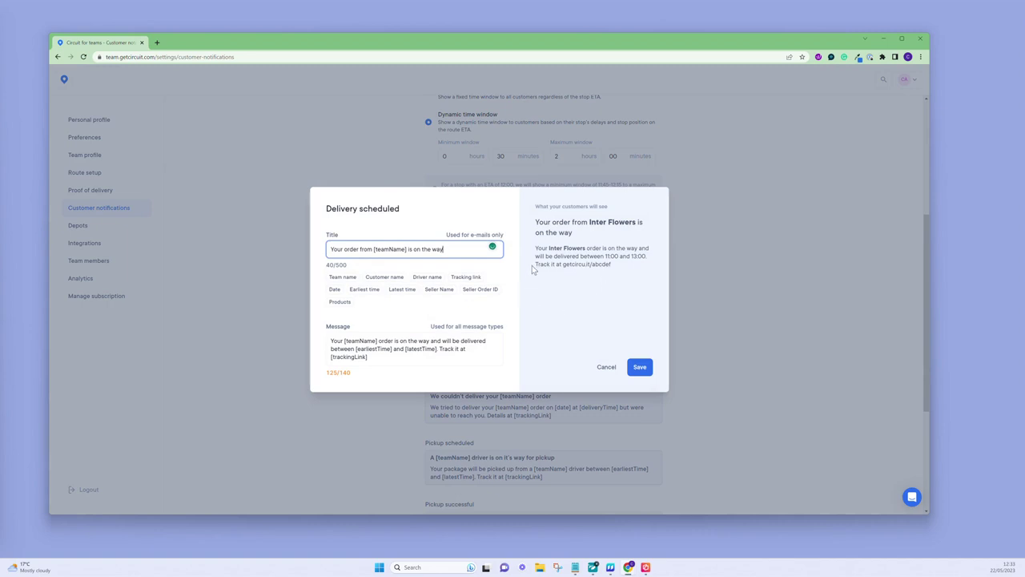
drag(535, 265, 624, 269)
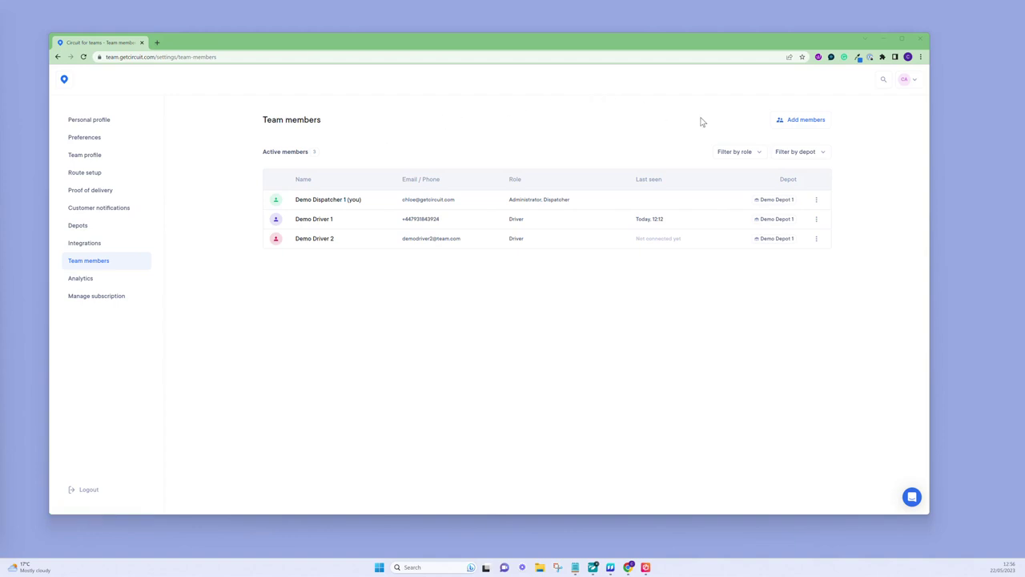
Add a new driver with the pasted e-mail and full name, then pause Demo Driver 2's membership.
click(805, 121)
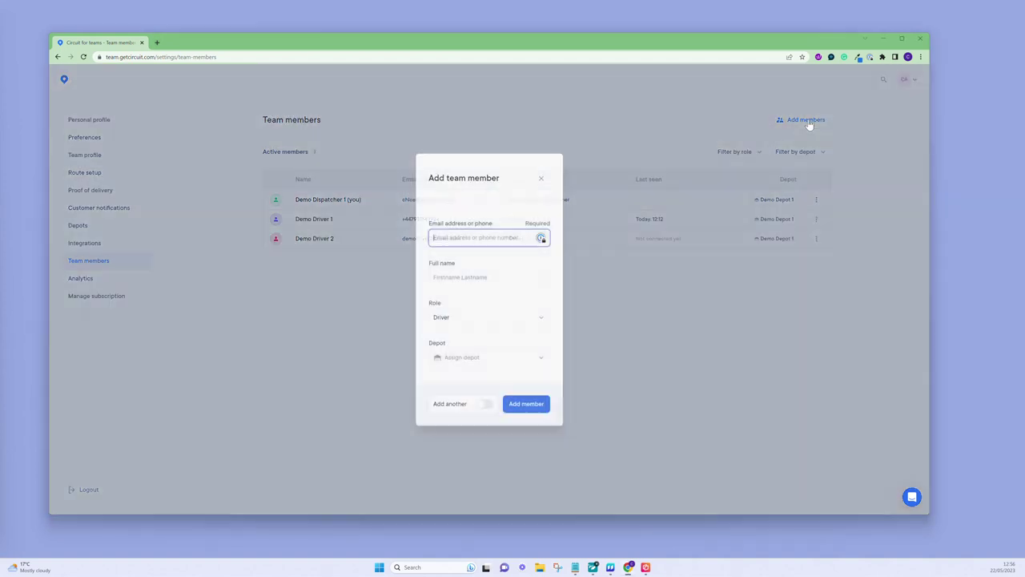
right_click(486, 242)
click(511, 304)
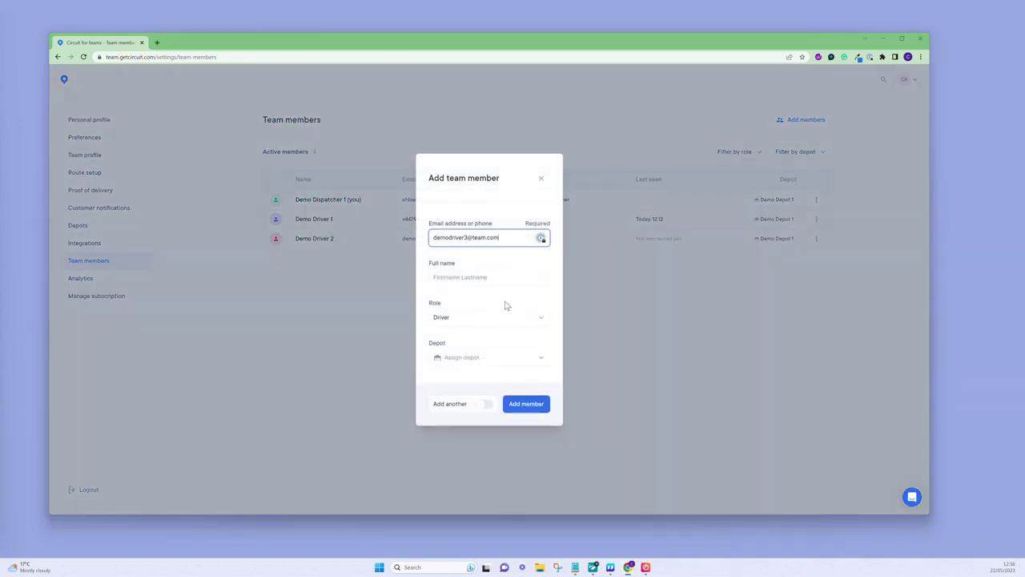
key(Tab)
text(De)
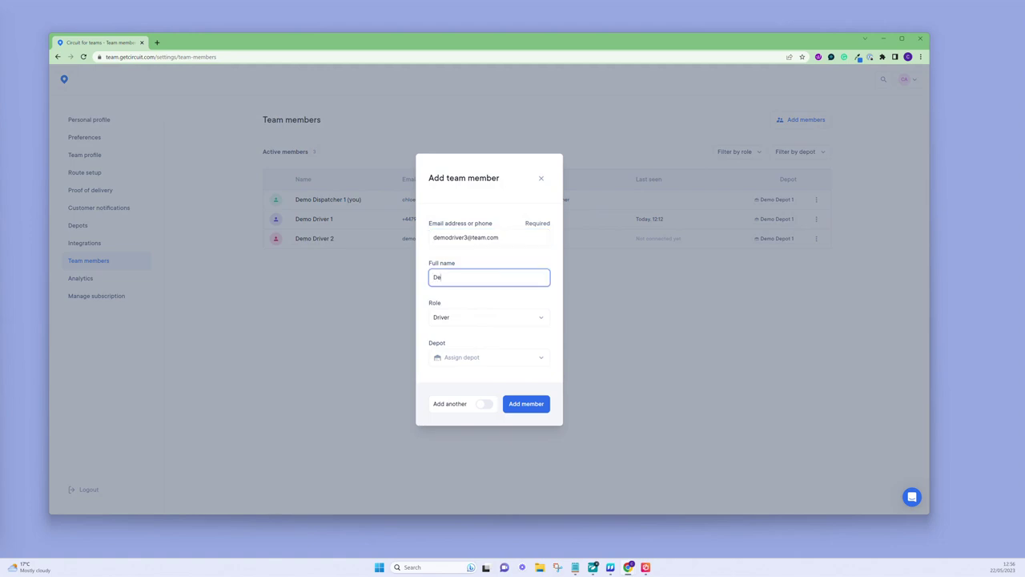
text(mo Driver 3)
click(524, 407)
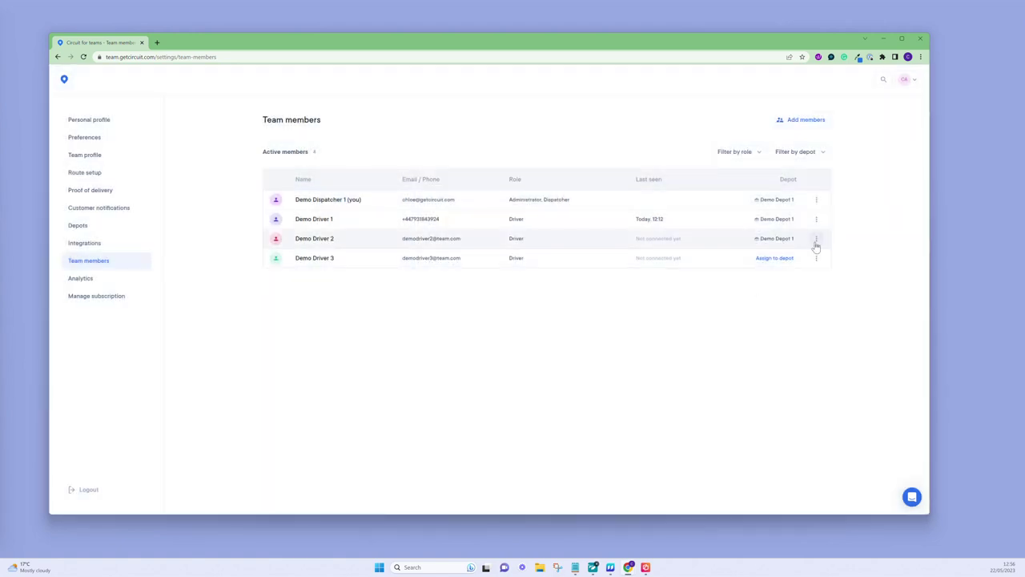
click(816, 240)
click(800, 280)
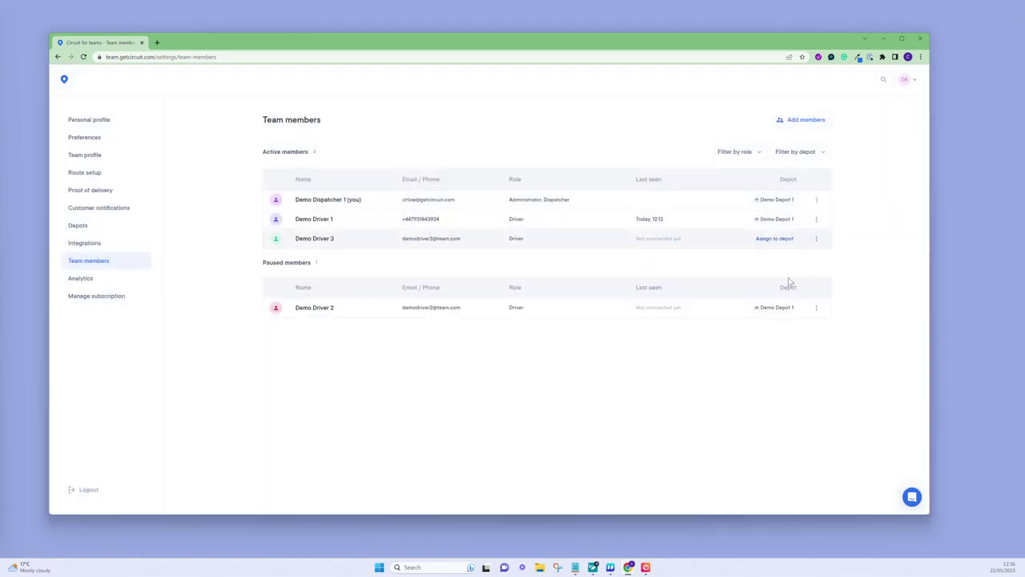